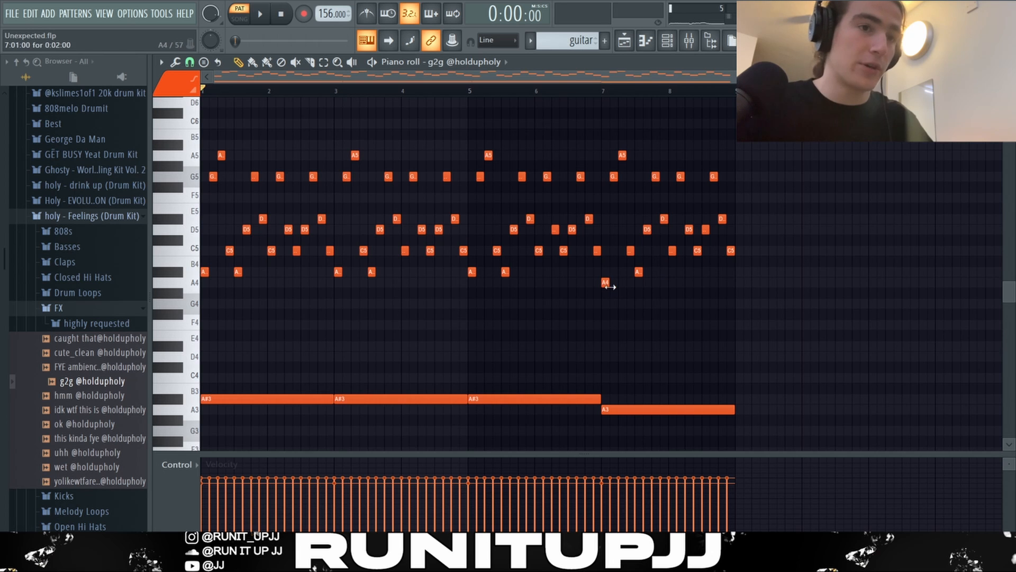
Pick out the A4 and A3 notes that start bar 7 and play back the guitar melody.
{"action": "left_click", "coordinate": [606, 282], "text": "ctrl+shift"}
{"action": "left_click", "coordinate": [614, 409], "text": "ctrl+shift"}
{"action": "key", "text": "ctrl+d"}
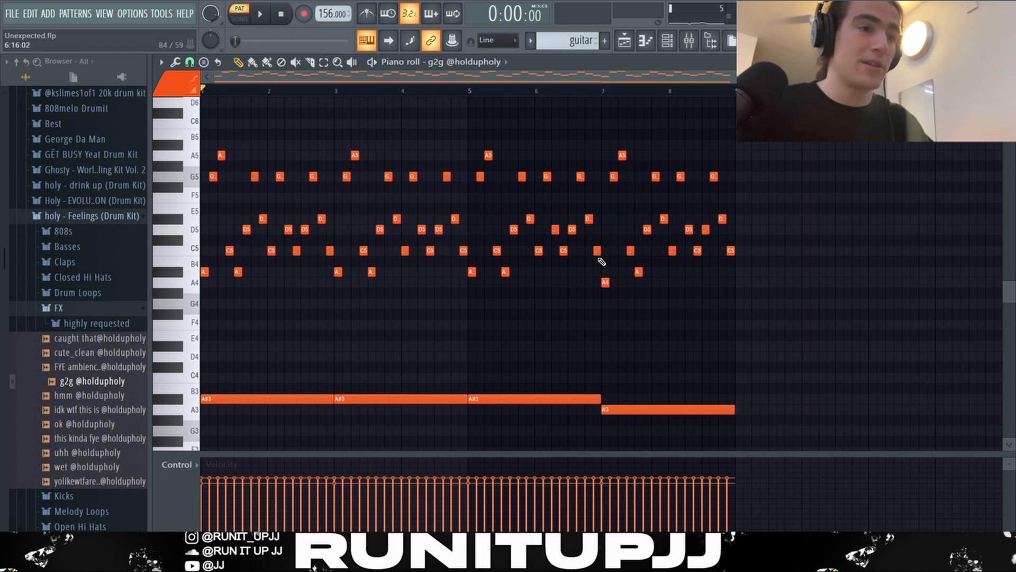
{"action": "key", "text": "space"}
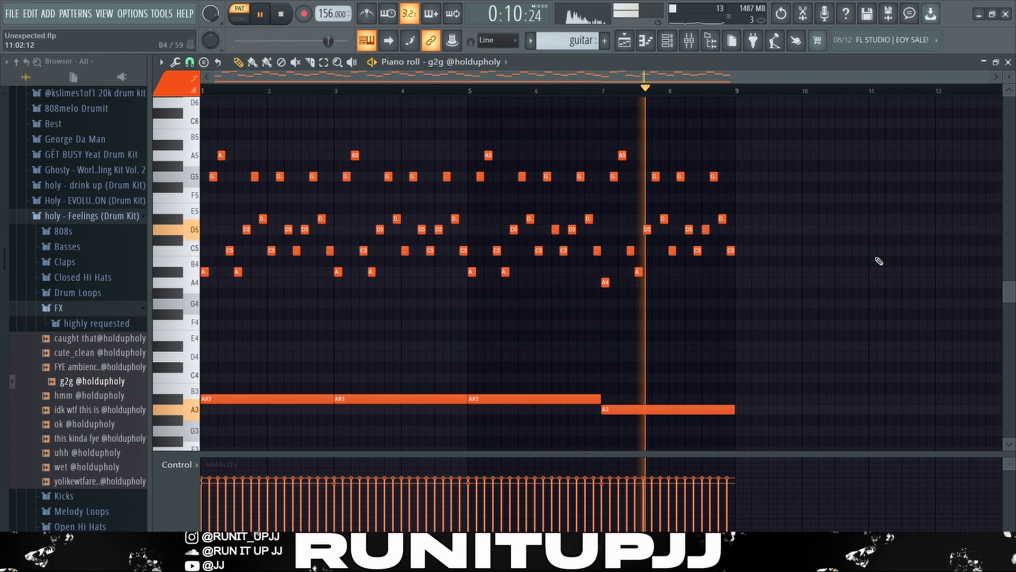
{"action": "key", "text": "space"}
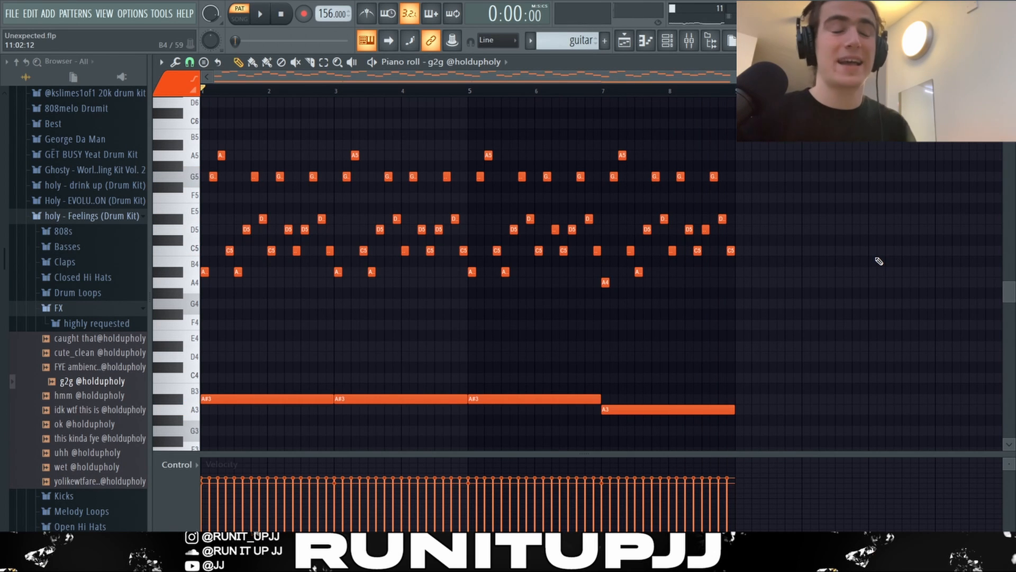
Show the quick render as audio clip option for the guitar pattern and view the guitar audio clip's channel settings.
{"action": "key", "text": "F5"}
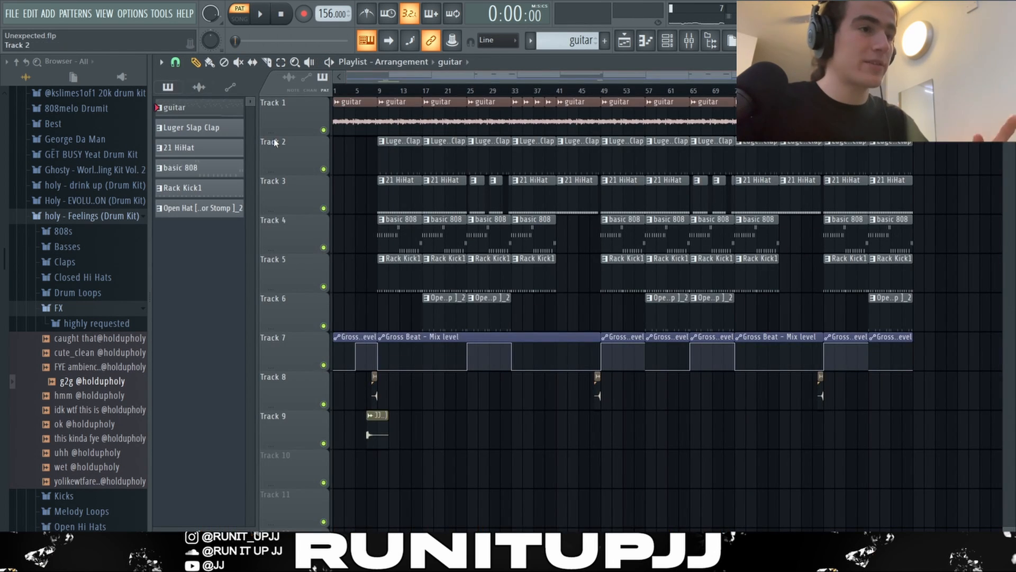
{"action": "right_click", "coordinate": [195, 113]}
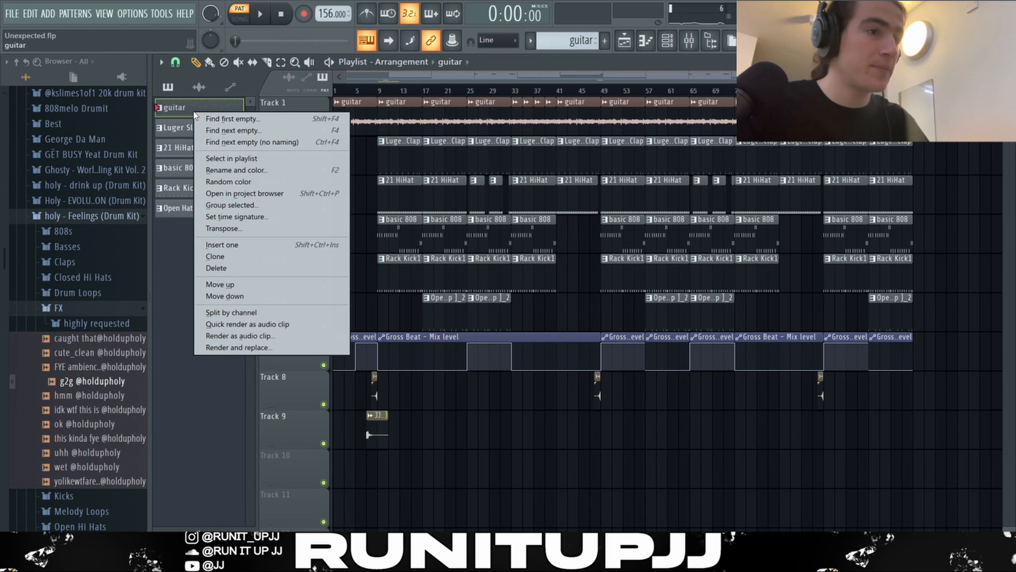
{"action": "left_click", "coordinate": [249, 324]}
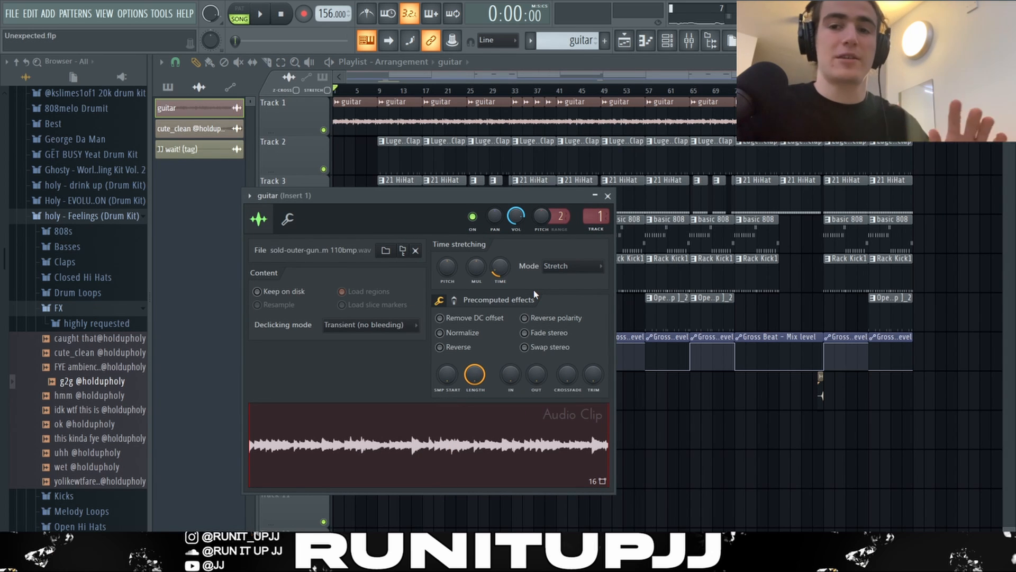
Inspect the RC-20 Retro Color effect on the guitar's mixer insert and listen to the guitar with its Gross Beat automation.
{"action": "key", "text": "F9"}
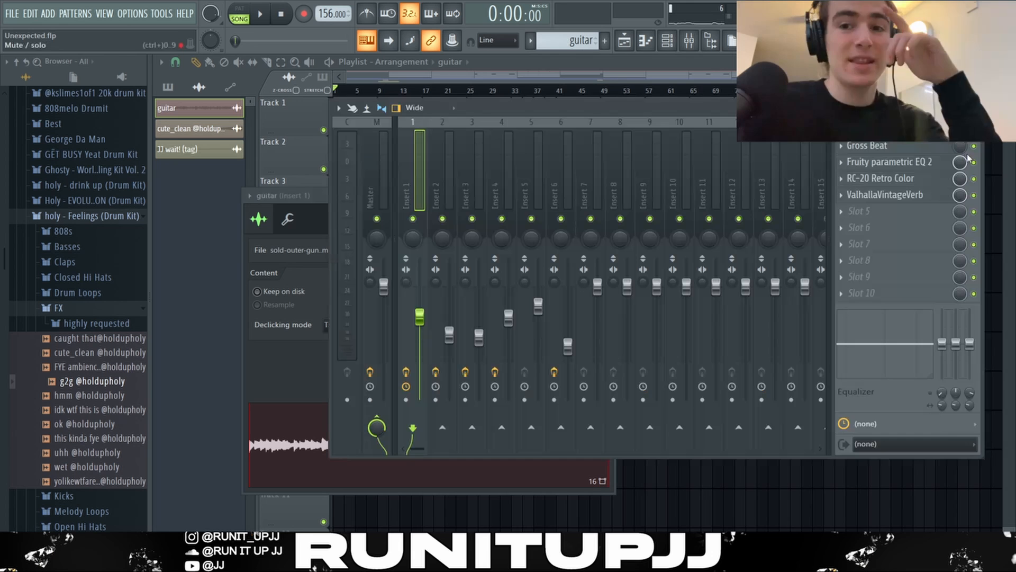
{"action": "left_click", "coordinate": [931, 178]}
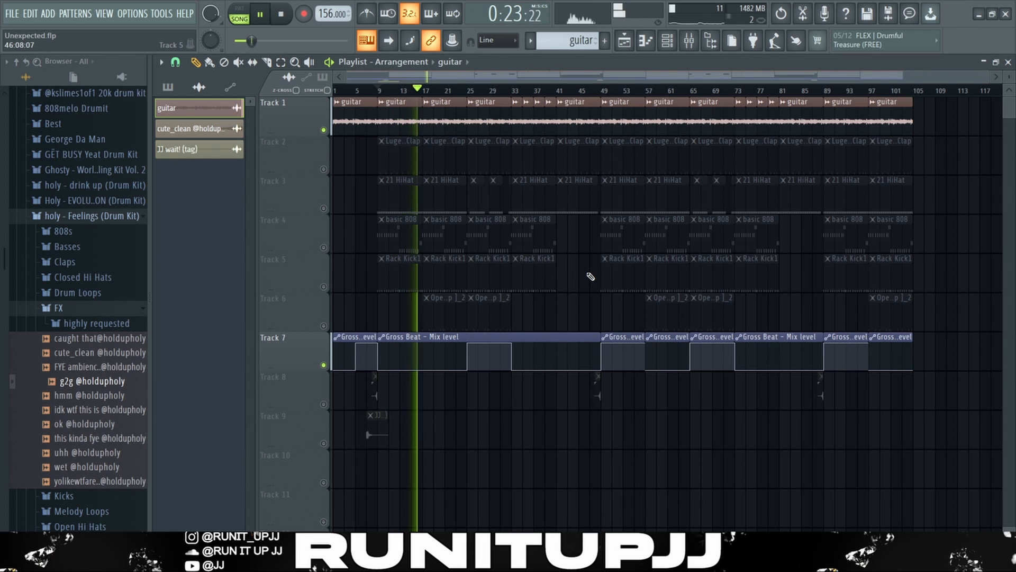
{"action": "key", "text": "space"}
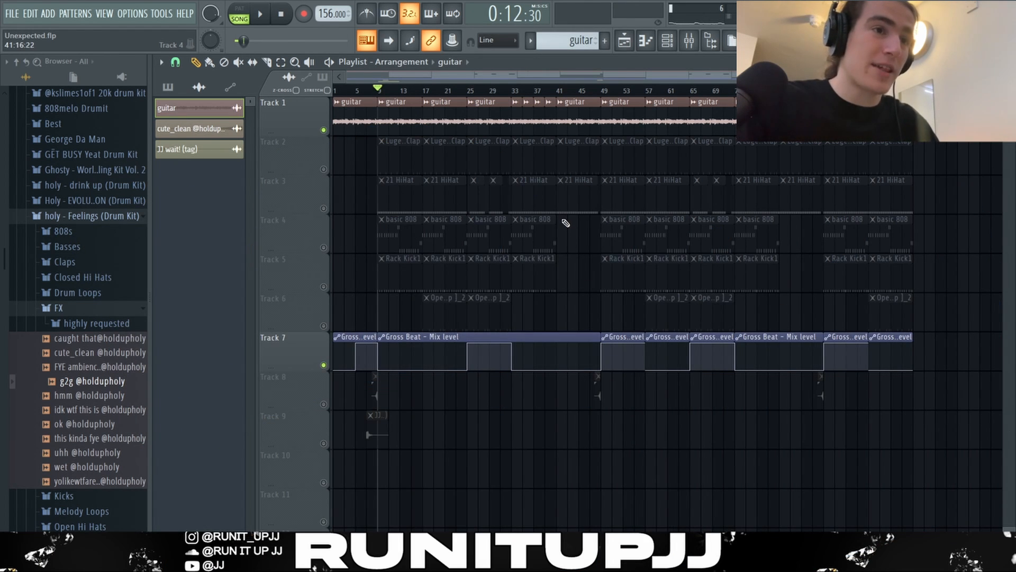
Examine the chopped guitar clips from bar 33 in the playlist and audition the guitar track from bar 25.
{"action": "scroll", "coordinate": [553, 180], "scroll_direction": "up", "scroll_amount": 3, "text": "ctrl"}
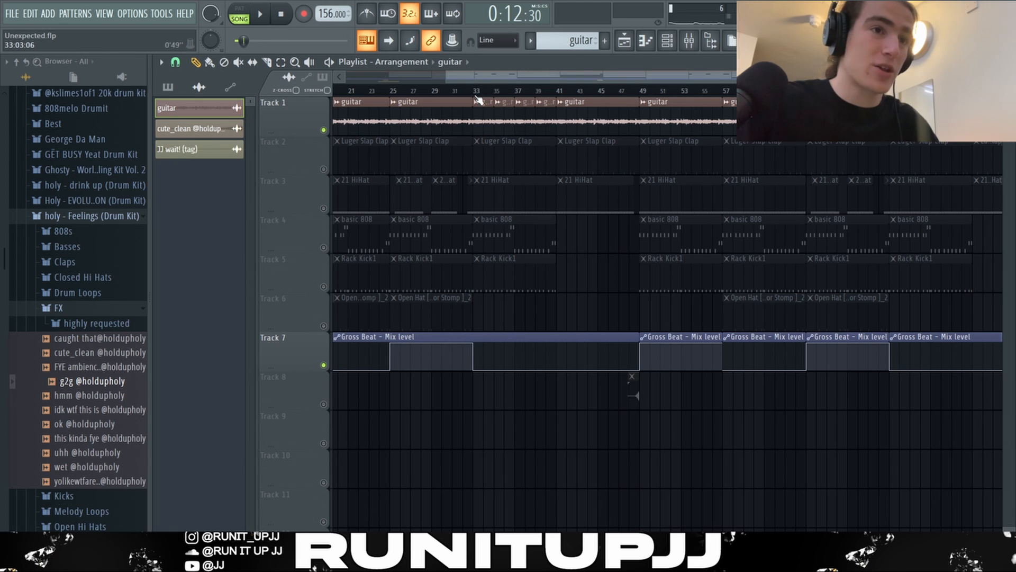
{"action": "left_click_drag", "start_coordinate": [478, 99], "coordinate": [499, 99]}
{"action": "key", "text": "ctrl+d"}
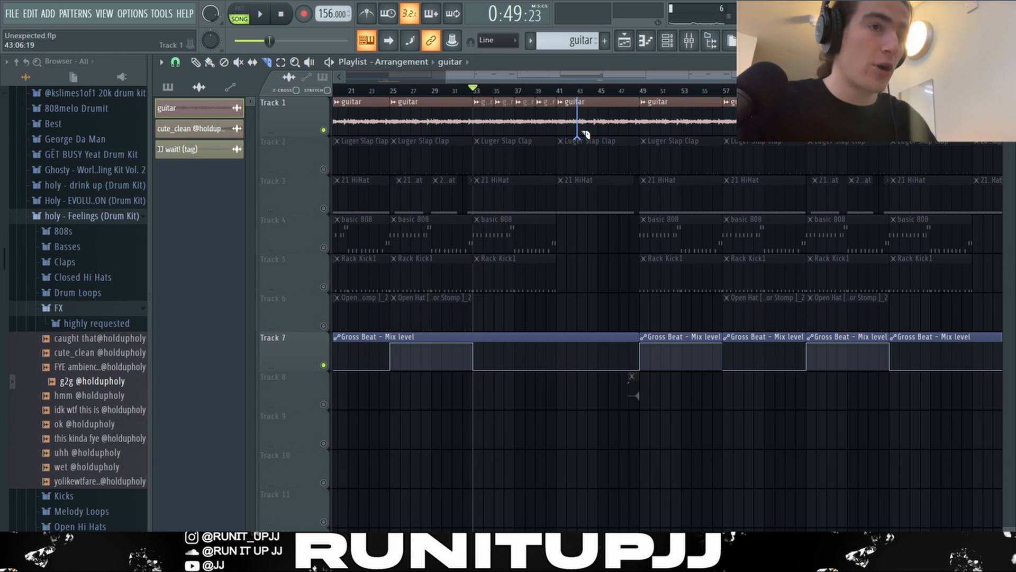
{"action": "scroll", "coordinate": [508, 260], "scroll_direction": "down", "scroll_amount": 2}
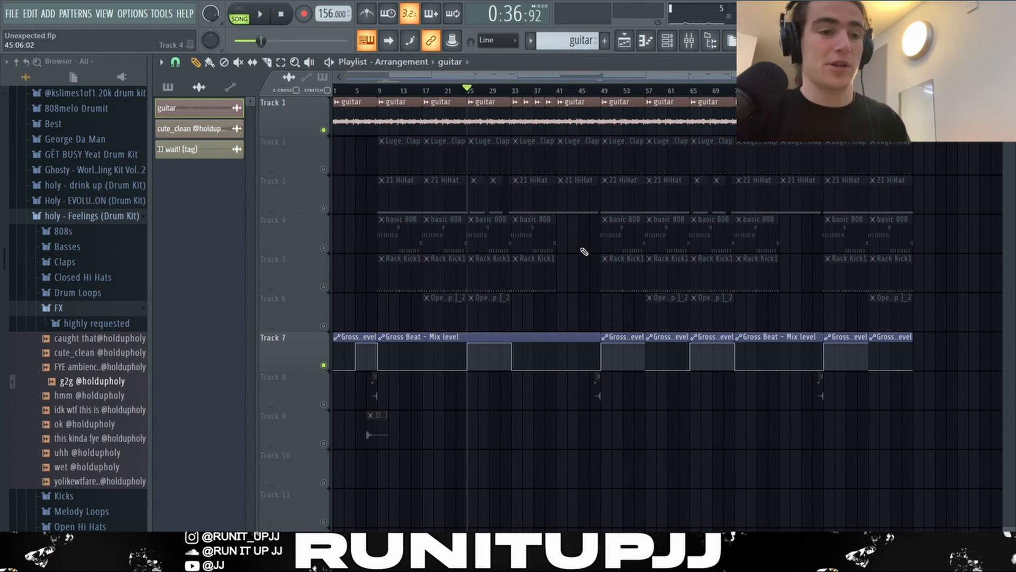
{"action": "key", "text": "space"}
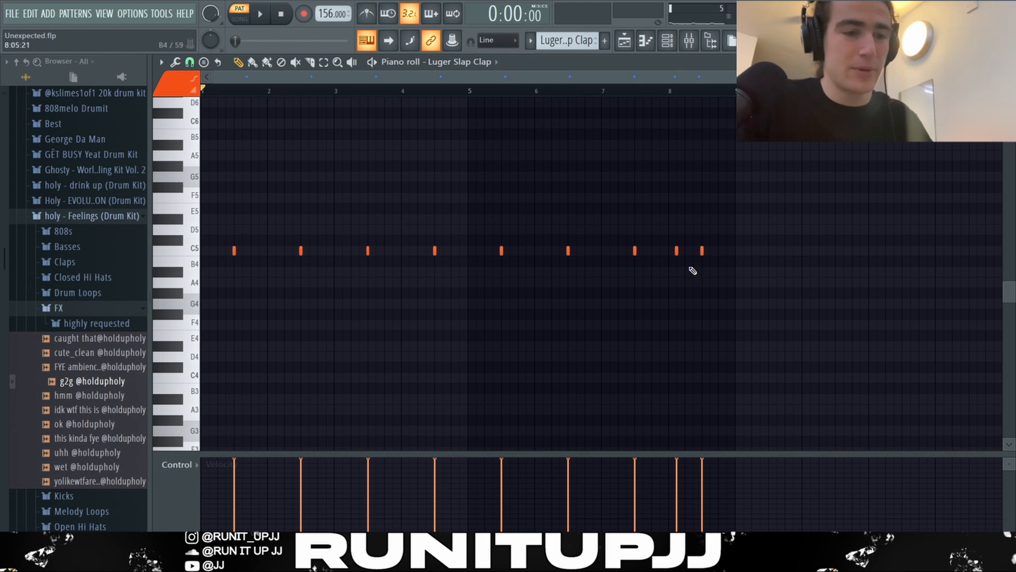
Highlight the last two claps in bar 8 of the Luger Slap Clap pattern and play the pattern.
{"action": "left_click_drag", "start_coordinate": [690, 268], "coordinate": [647, 229]}
{"action": "left_click", "coordinate": [707, 317], "text": "ctrl"}
{"action": "left_click_drag", "start_coordinate": [691, 275], "coordinate": [658, 236]}
{"action": "left_click", "coordinate": [699, 303], "text": "ctrl"}
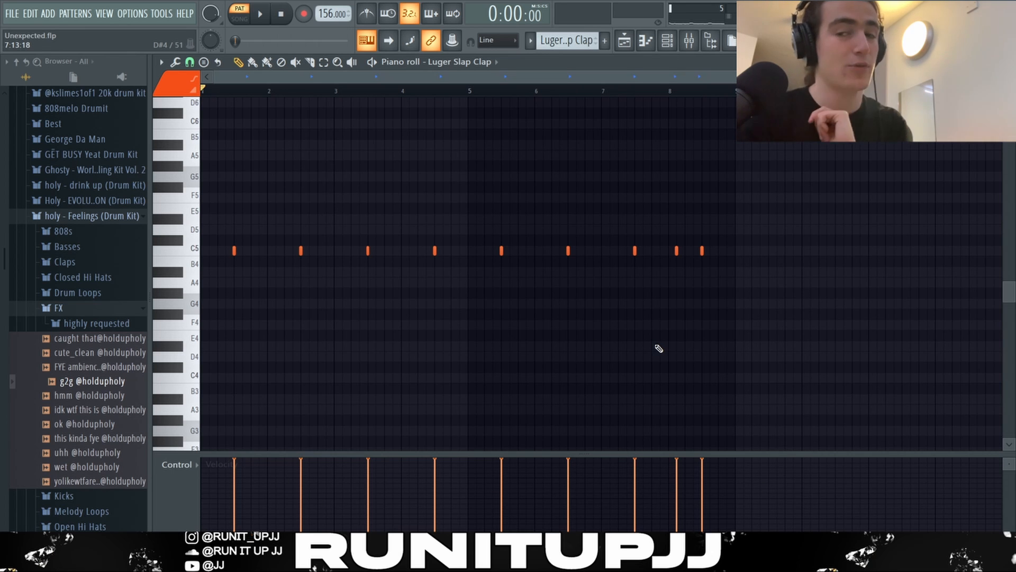
{"action": "key", "text": "space"}
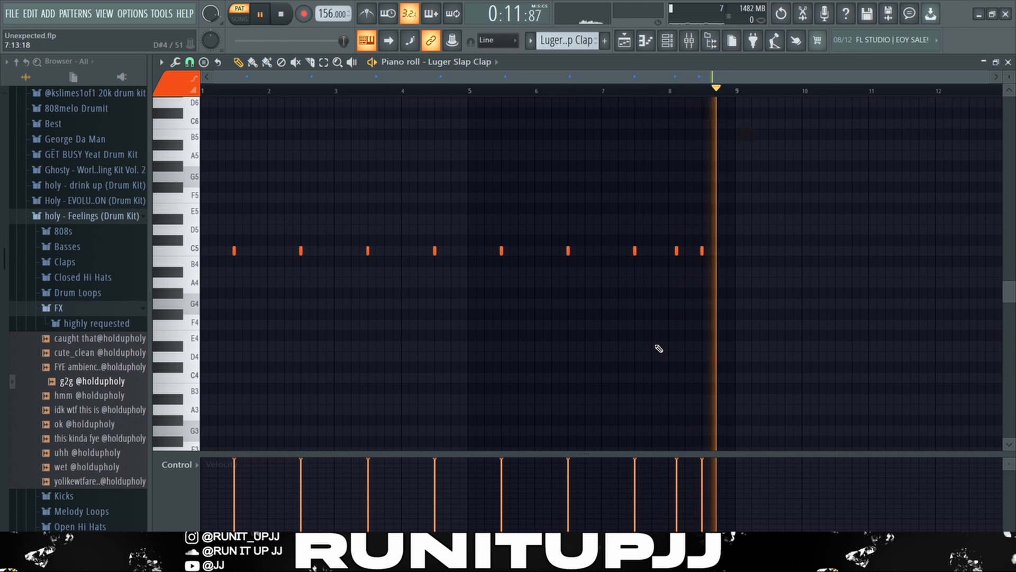
{"action": "key", "text": "space"}
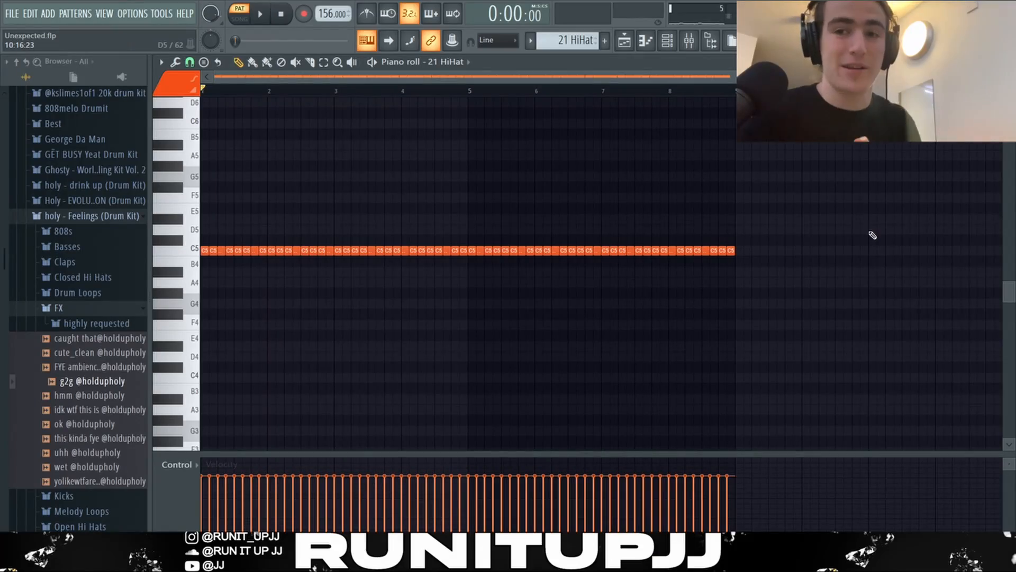
Play back the 21 HiHat pattern in the piano roll.
{"action": "key", "text": "space"}
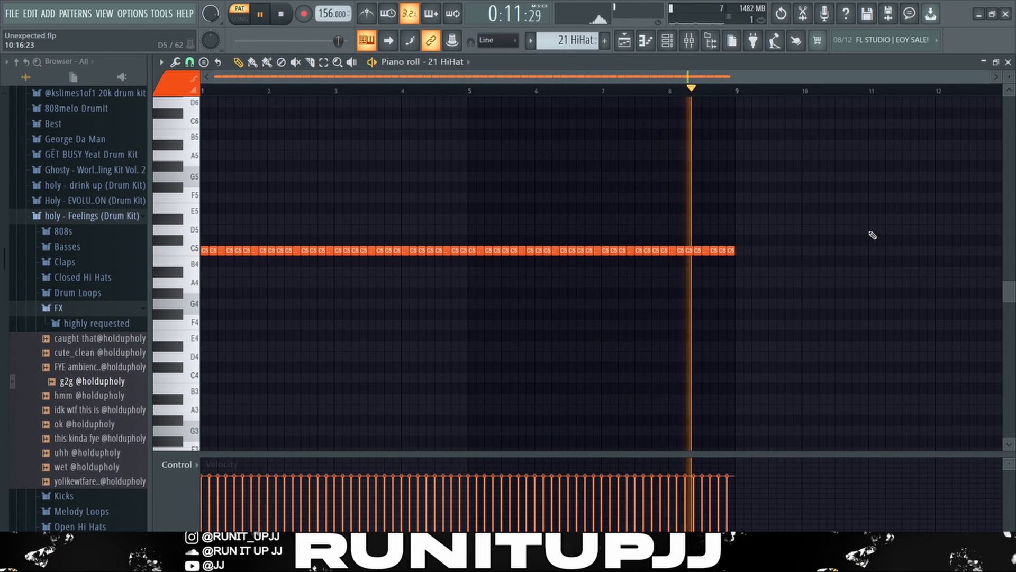
{"action": "key", "text": "space"}
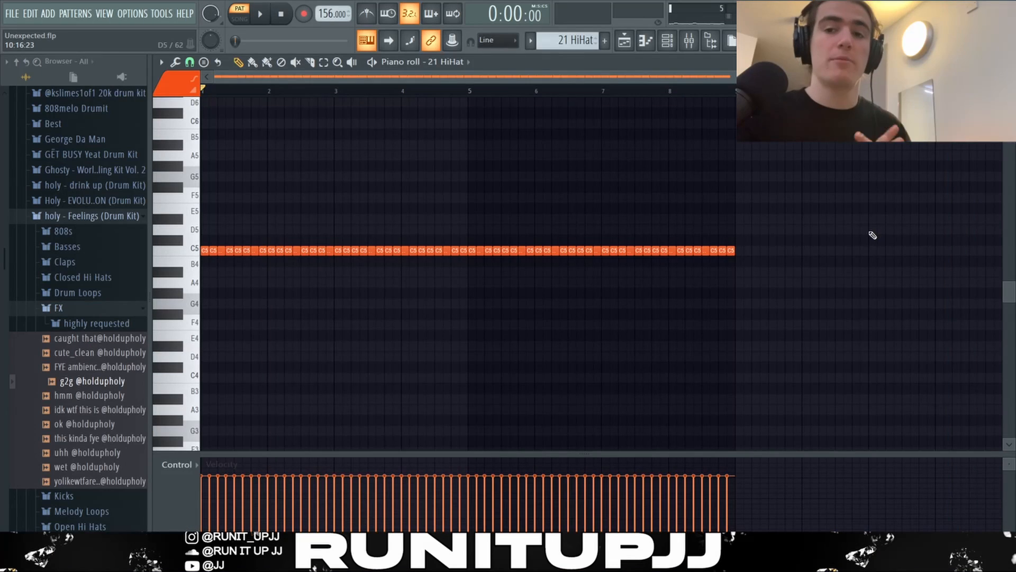
Highlight the basic 808 notes group by group: the G5 run, the A5 pair, the D#5 run and the F5 pair.
{"action": "scroll", "coordinate": [766, 251], "scroll_direction": "up", "scroll_amount": 3}
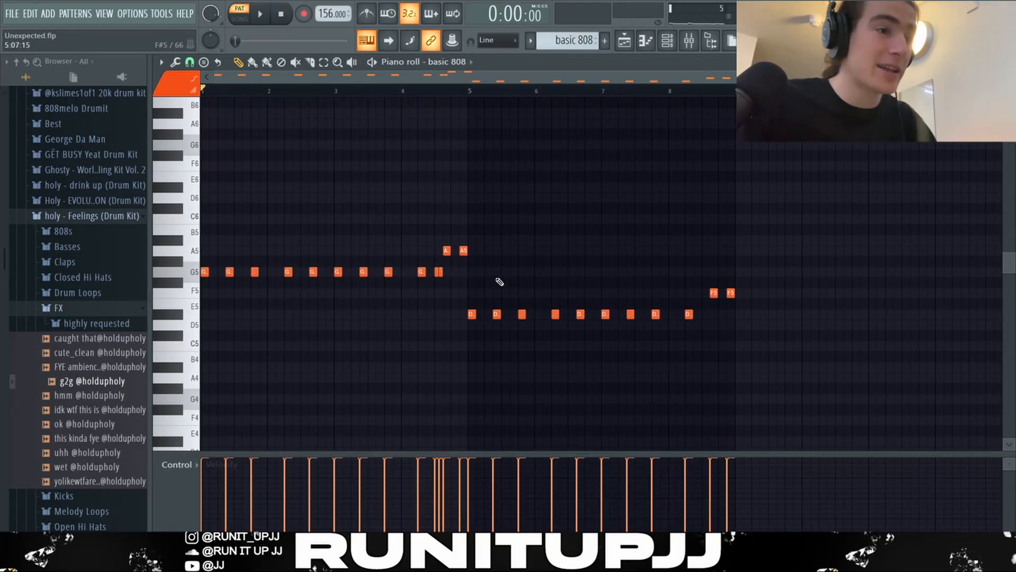
{"action": "left_click_drag", "start_coordinate": [495, 278], "coordinate": [196, 272]}
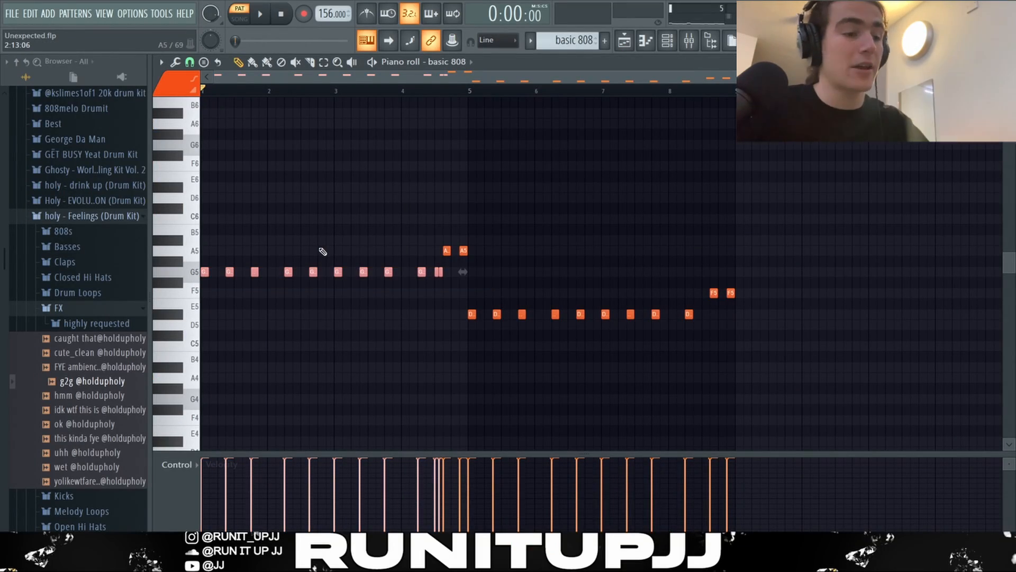
{"action": "left_click", "coordinate": [305, 291]}
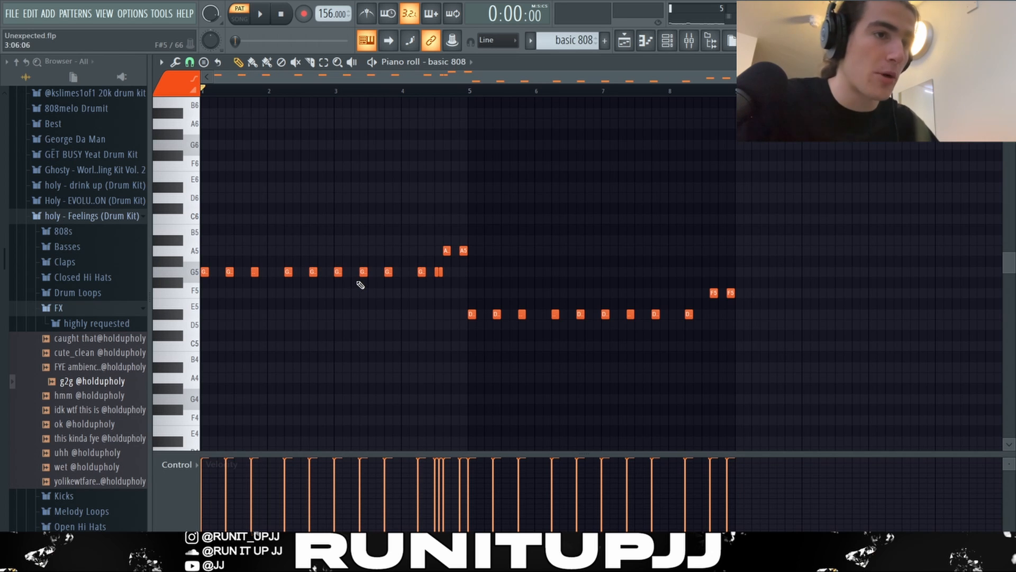
{"action": "left_click_drag", "start_coordinate": [434, 241], "coordinate": [470, 279]}
{"action": "left_click", "coordinate": [470, 308], "text": "ctrl"}
{"action": "left_click_drag", "start_coordinate": [460, 324], "coordinate": [712, 313]}
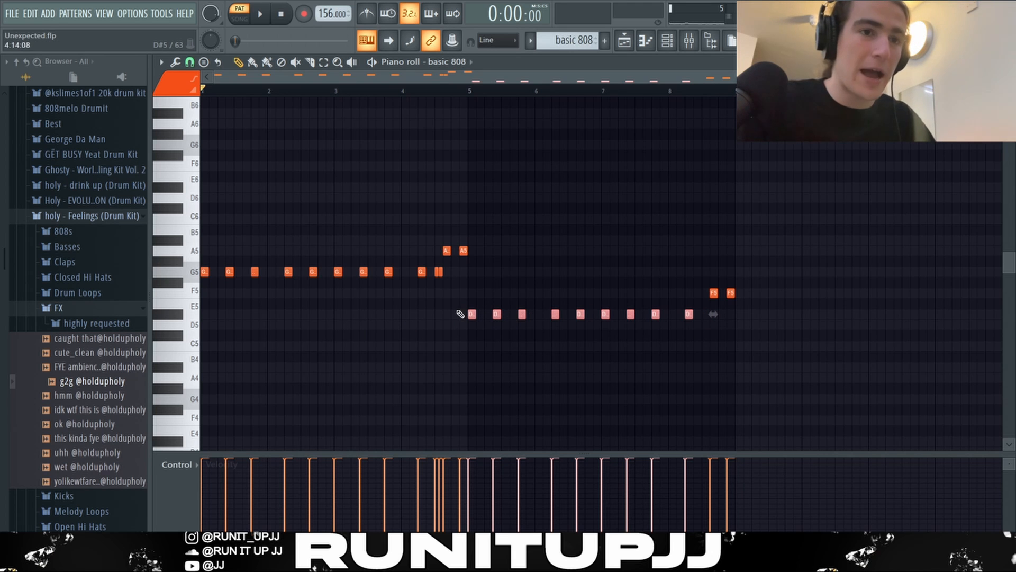
{"action": "left_click_drag", "start_coordinate": [702, 296], "coordinate": [749, 287]}
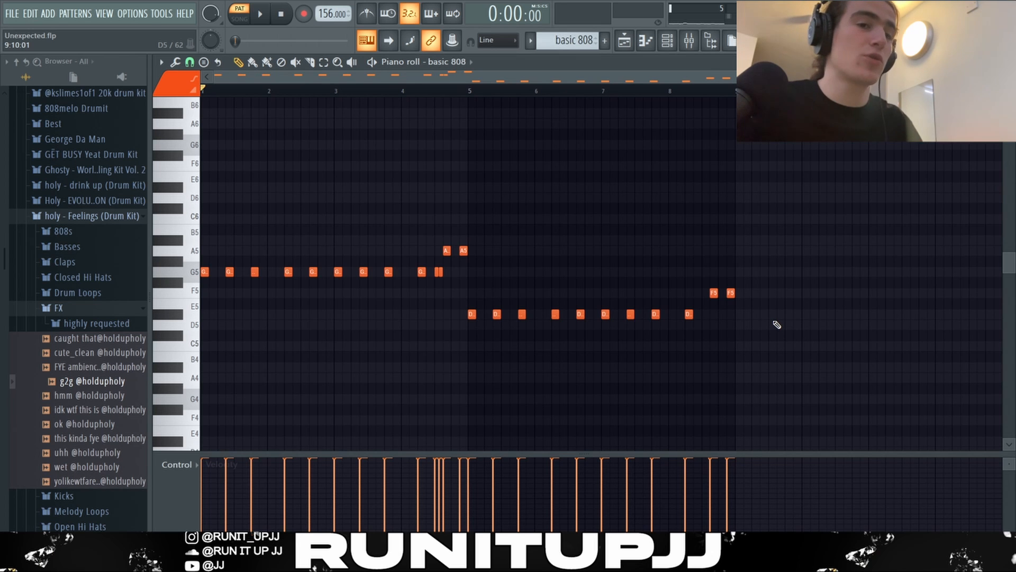
Highlight the whole basic 808 pattern and play it back.
{"action": "left_click_drag", "start_coordinate": [740, 324], "coordinate": [202, 245]}
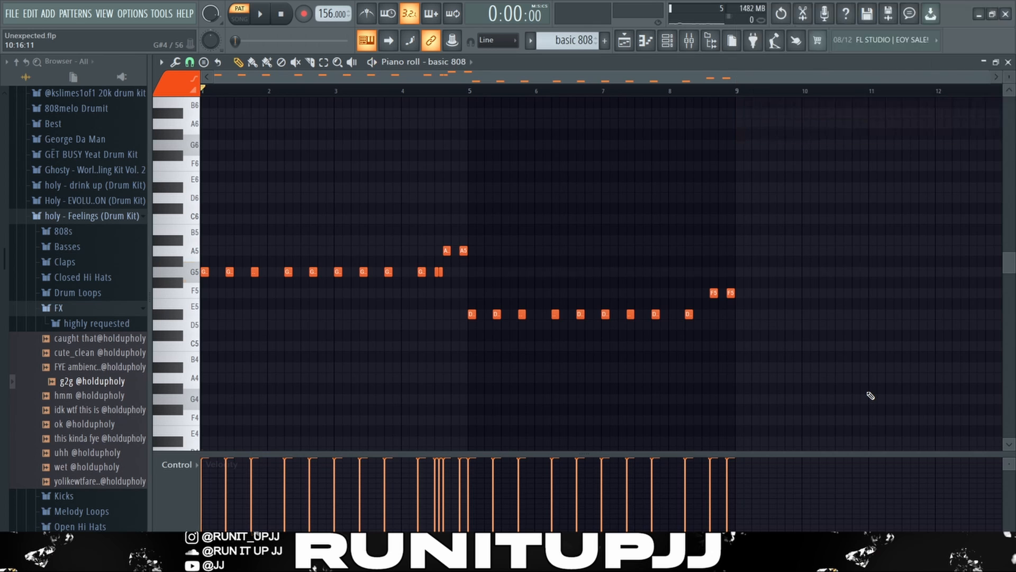
{"action": "key", "text": "space"}
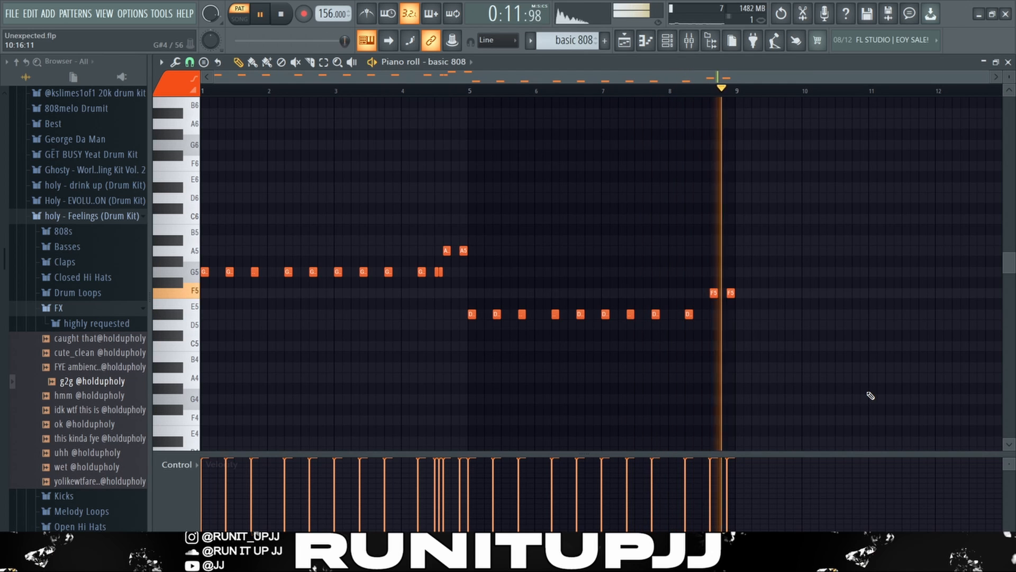
{"action": "key", "text": "space"}
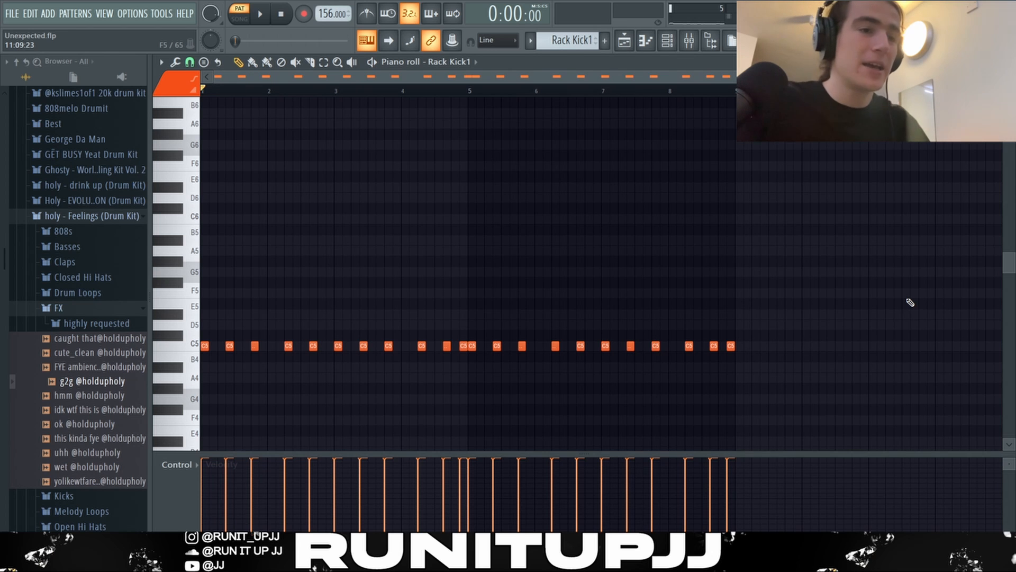
Highlight all the C5 notes of the Rack Kick1 pattern and play it back.
{"action": "left_click_drag", "start_coordinate": [891, 355], "coordinate": [200, 343]}
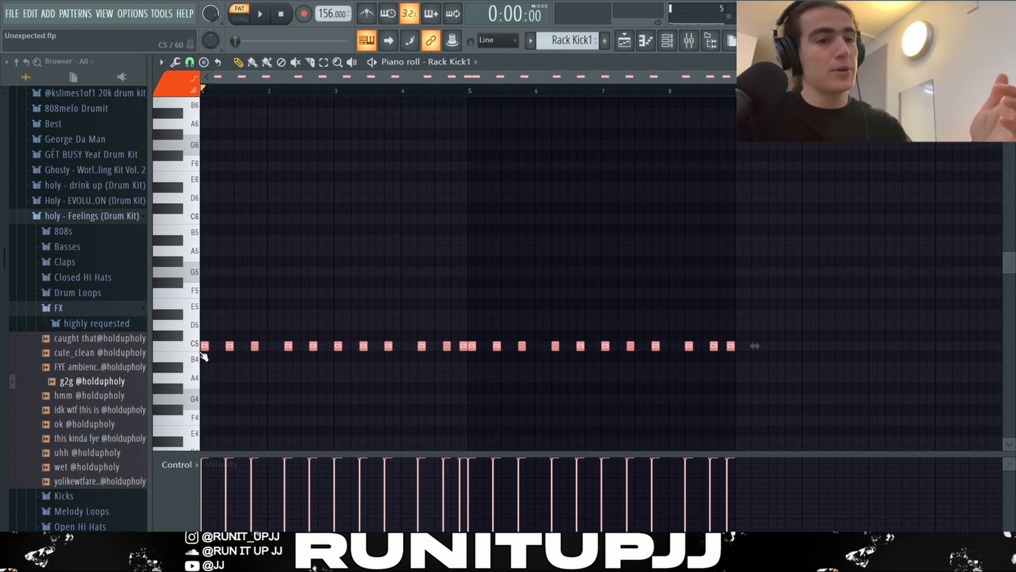
{"action": "left_click", "coordinate": [427, 290]}
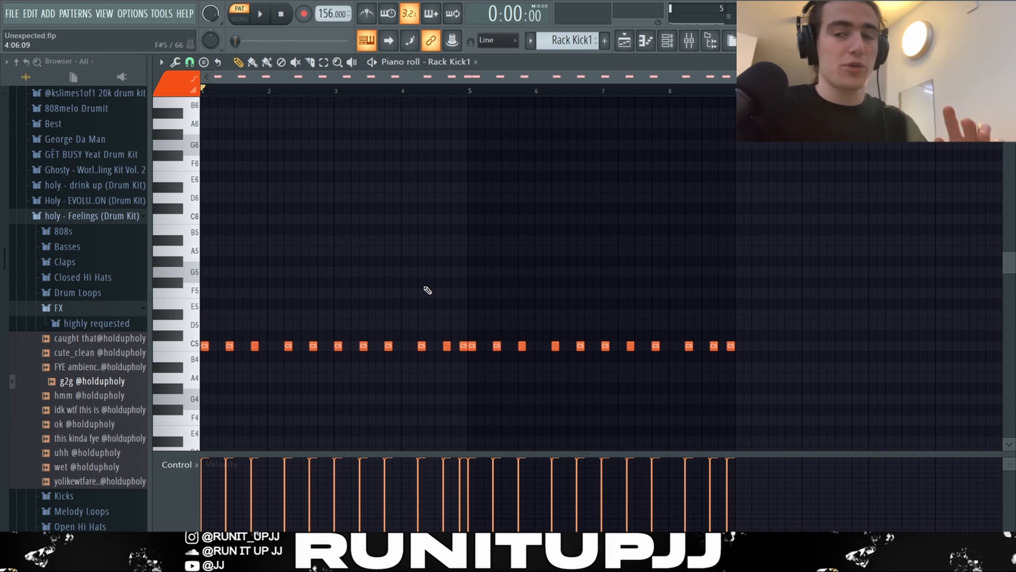
{"action": "left_click_drag", "start_coordinate": [795, 372], "coordinate": [202, 278]}
{"action": "left_click", "coordinate": [257, 292]}
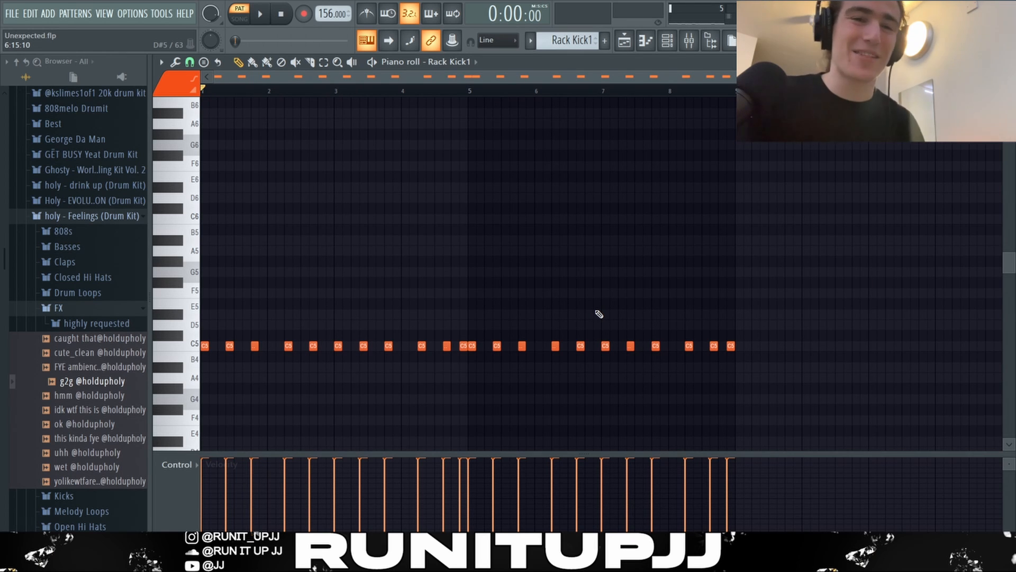
{"action": "key", "text": "space"}
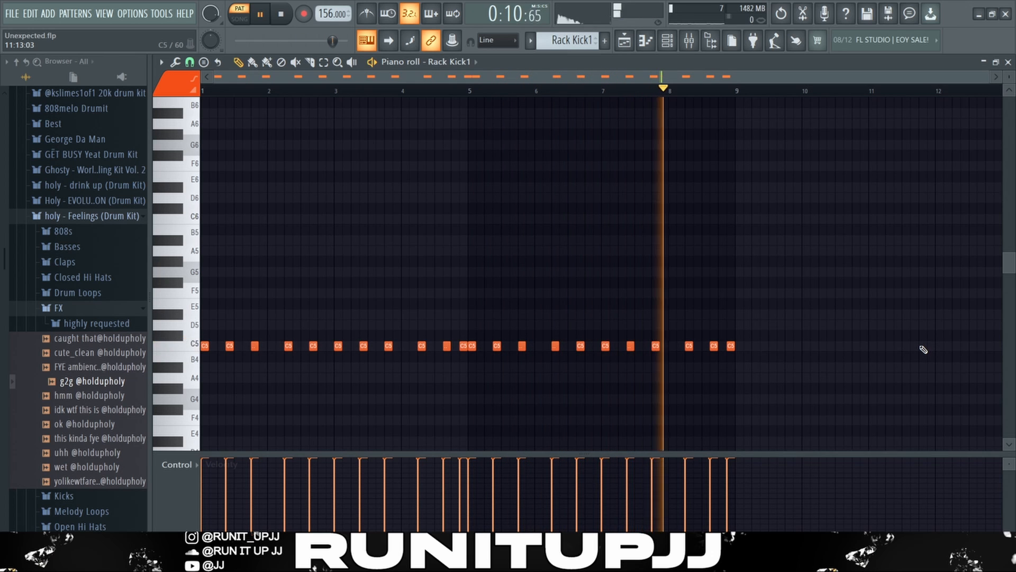
{"action": "key", "text": "space"}
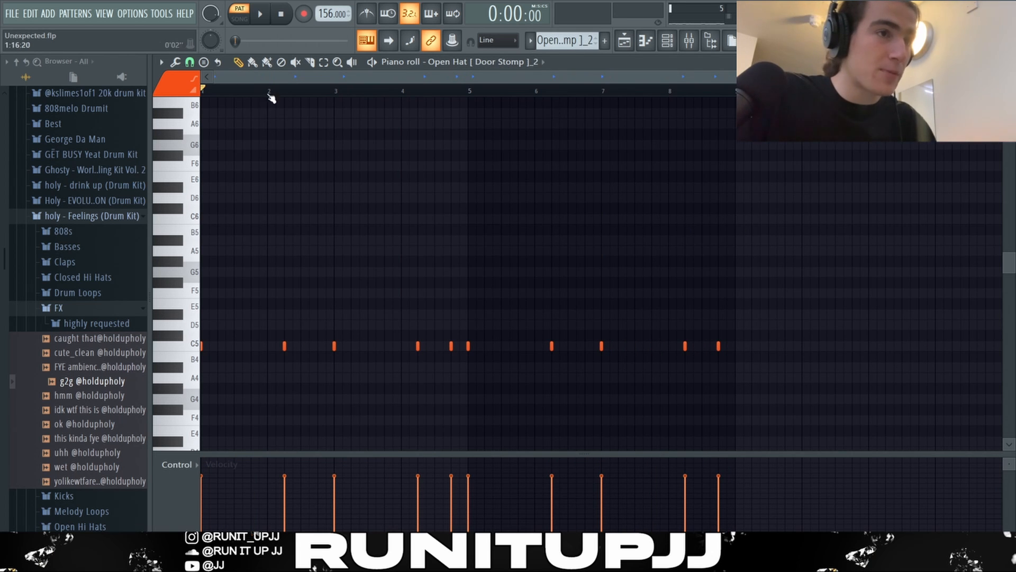
Highlight the first two bars of the Open Hat pattern, clear the selection and play the pattern.
{"action": "left_click_drag", "start_coordinate": [338, 95], "coordinate": [203, 95]}
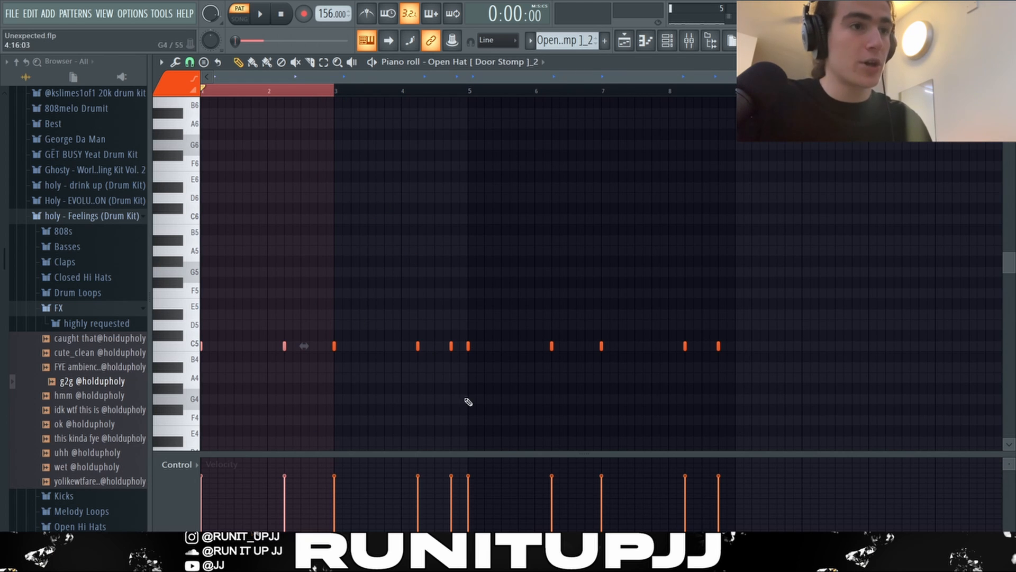
{"action": "left_click", "coordinate": [370, 354]}
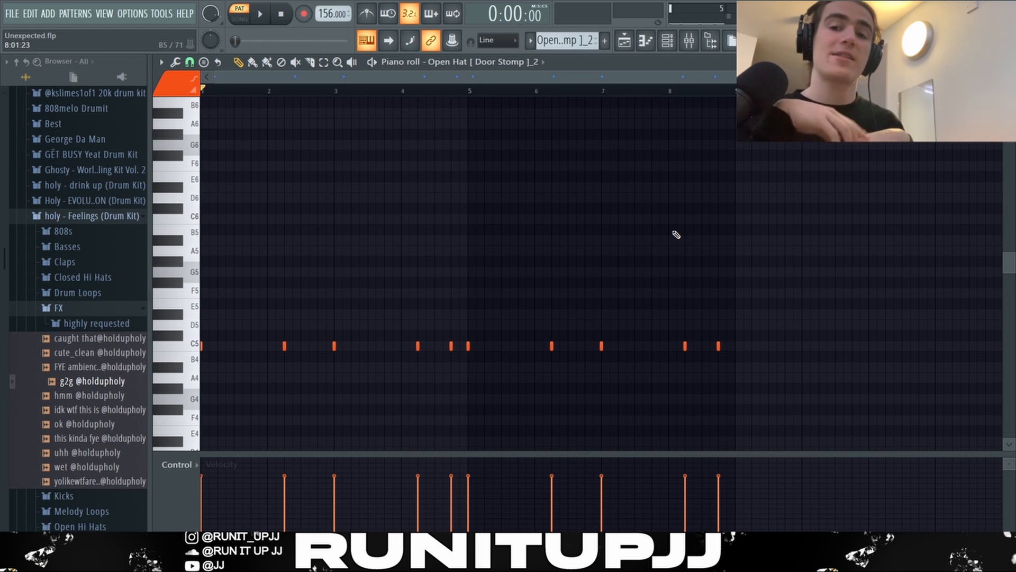
{"action": "key", "text": "space"}
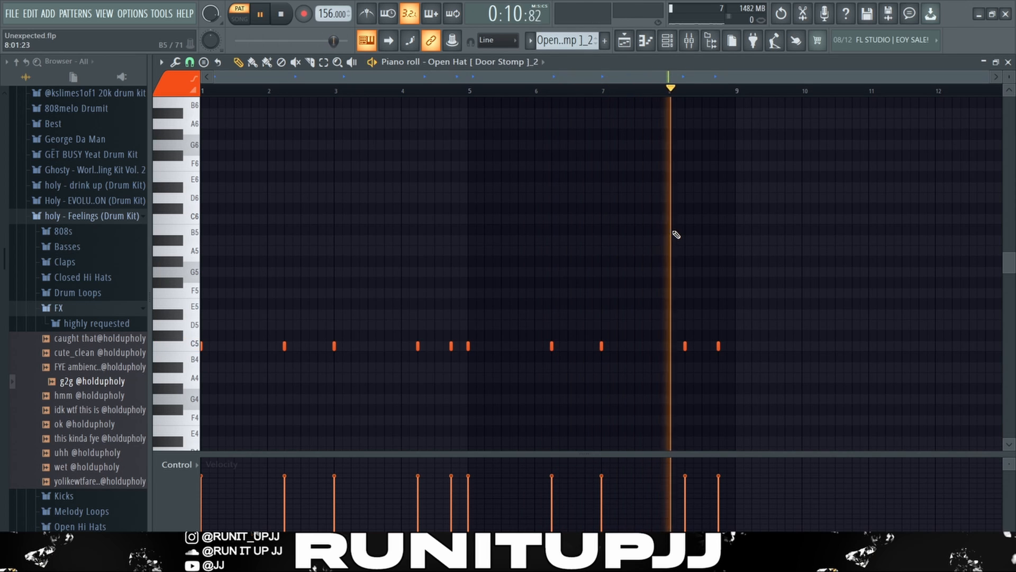
{"action": "key", "text": "space"}
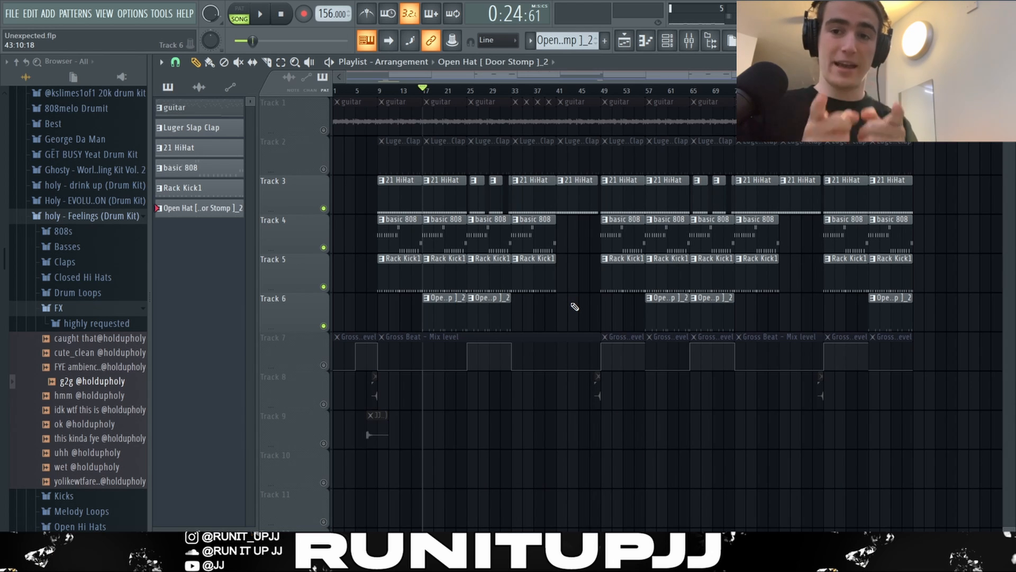
Play the arrangement's drum and 808 tracks together from bar 17 with the guitar muted.
{"action": "key", "text": "space"}
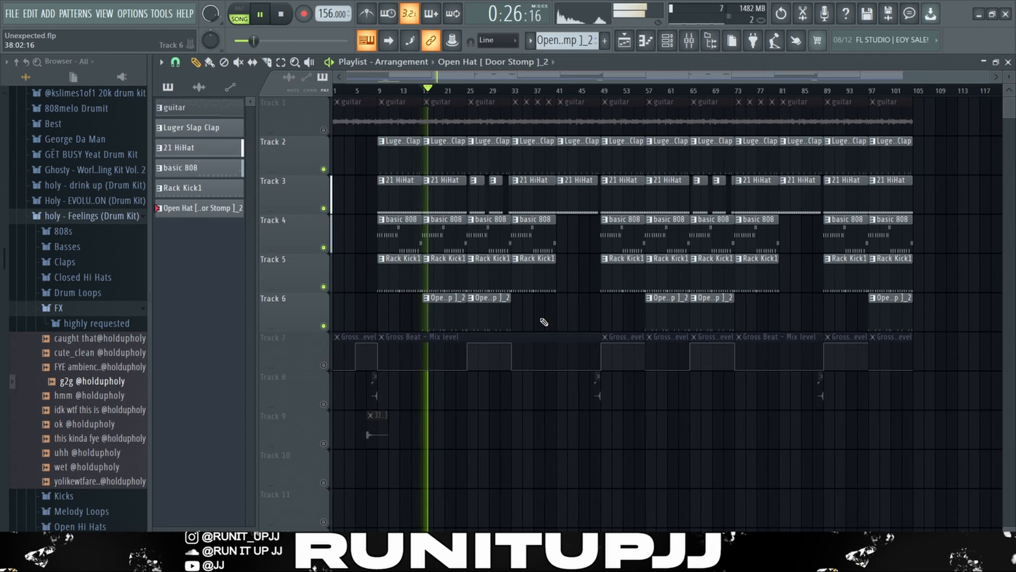